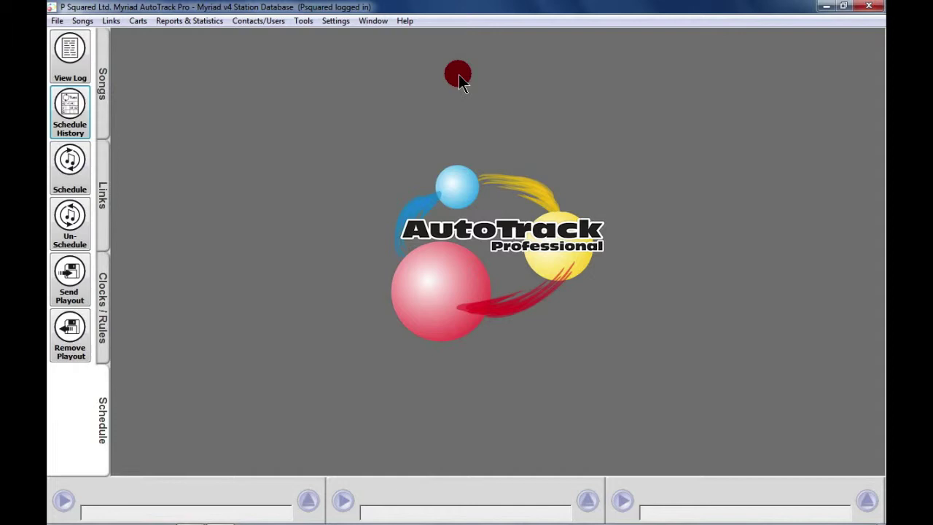
Step: Dismiss the maintenance tools list and open the Song Categories list fully in view
{"action": "left_click", "coordinate": [301, 22]}
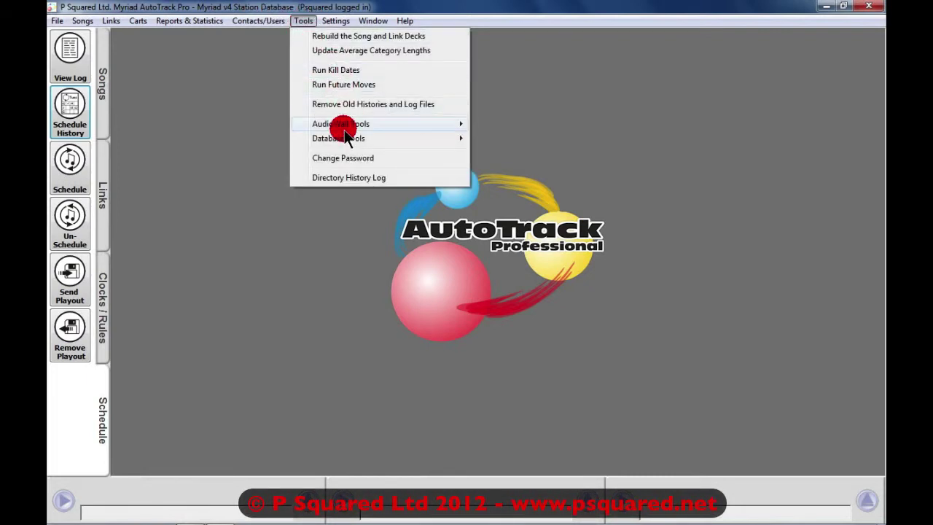
{"action": "mouse_move", "coordinate": [340, 125]}
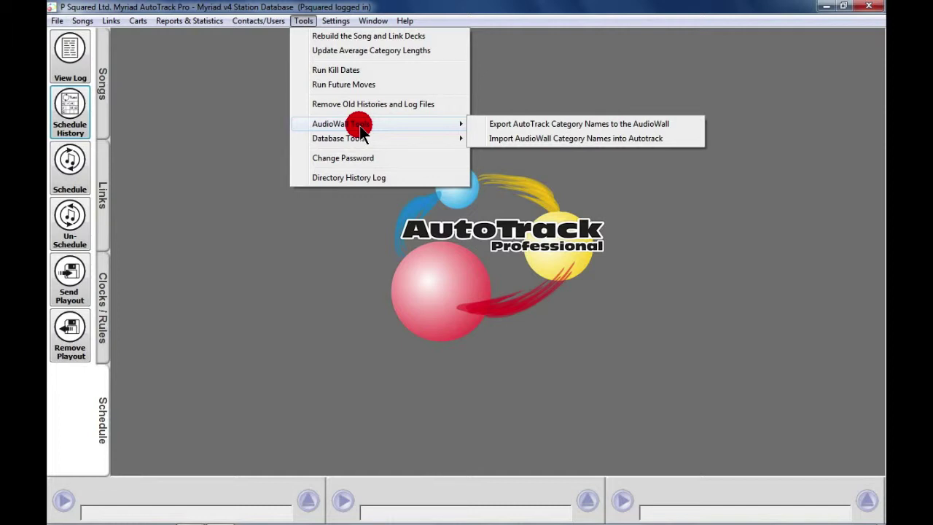
{"action": "left_click", "coordinate": [250, 130]}
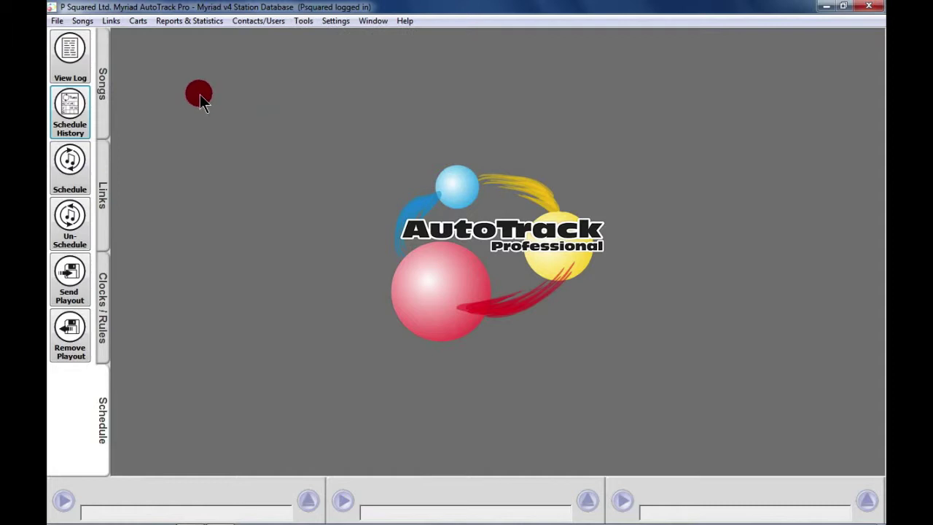
{"action": "left_click", "coordinate": [81, 21]}
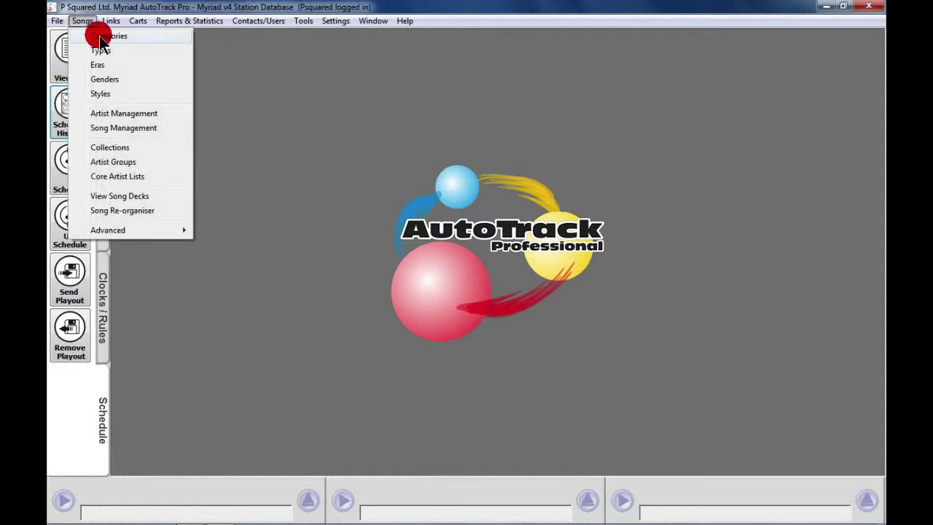
{"action": "left_click", "coordinate": [99, 36]}
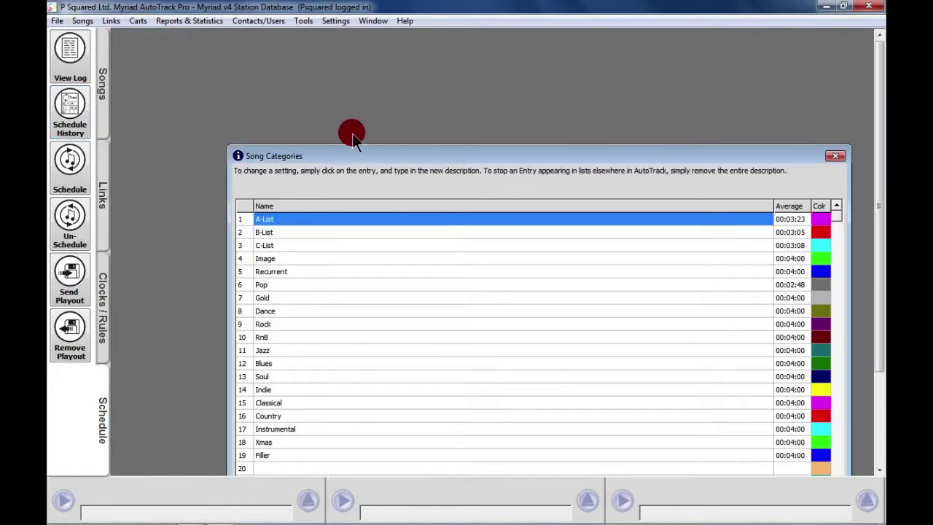
{"action": "left_click_drag", "start_coordinate": [350, 157], "coordinate": [268, 54]}
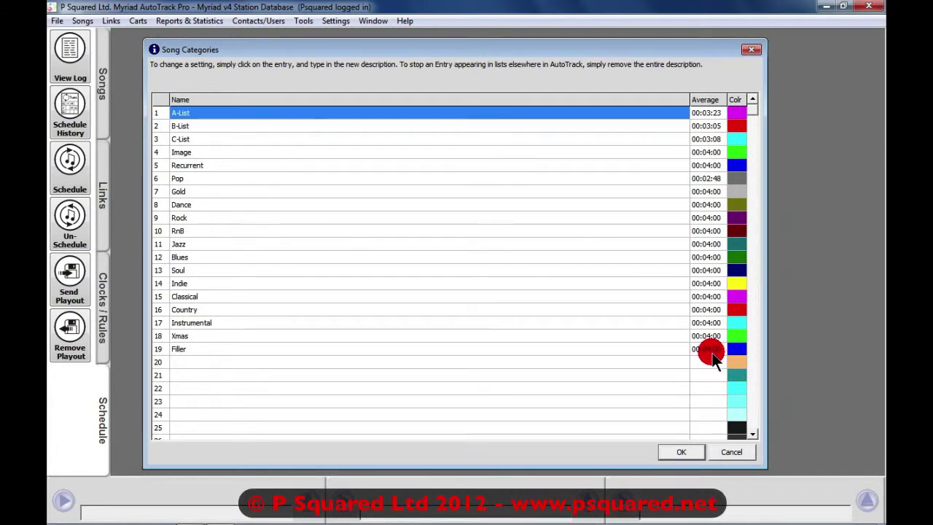
Step: Delete the Dance name from category row 8 and save the categories
{"action": "left_click", "coordinate": [738, 231]}
{"action": "left_click", "coordinate": [218, 232]}
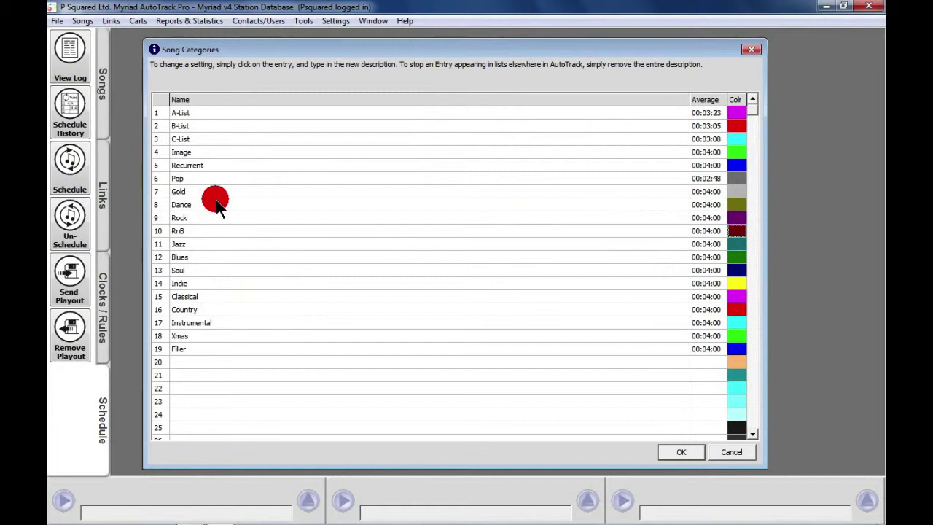
{"action": "left_click", "coordinate": [251, 209]}
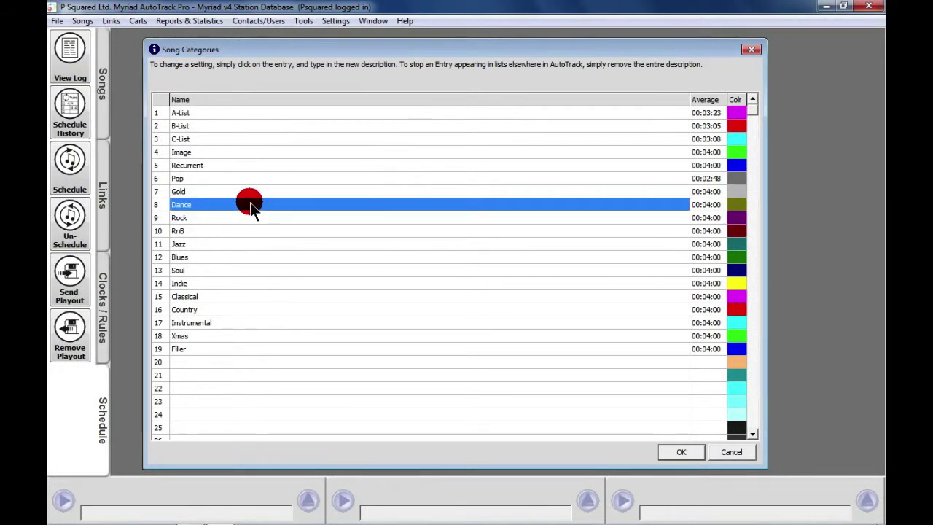
{"action": "left_click", "coordinate": [251, 202]}
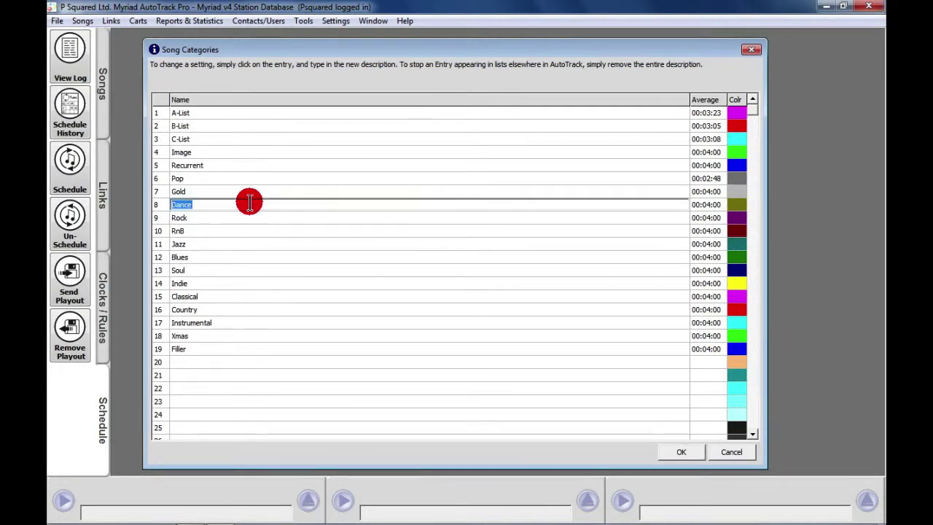
{"action": "key", "text": "Delete"}
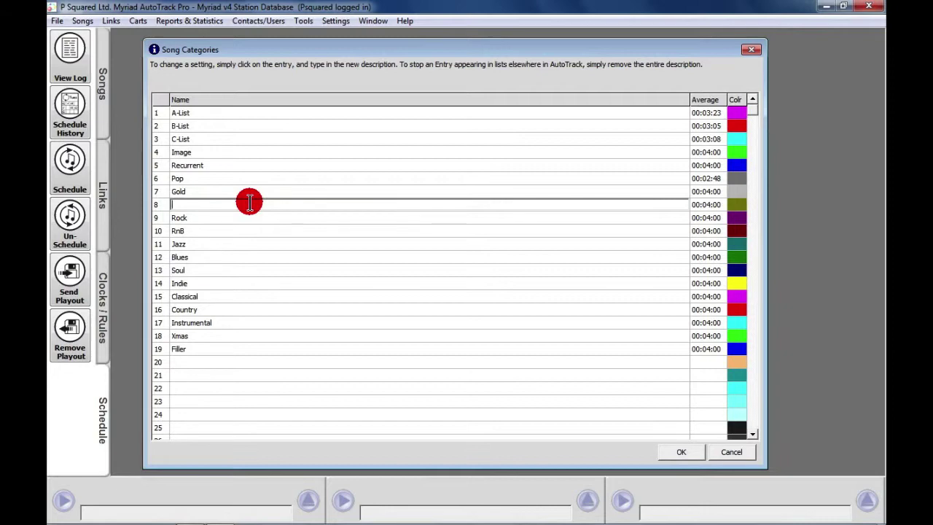
{"action": "left_click", "coordinate": [673, 453]}
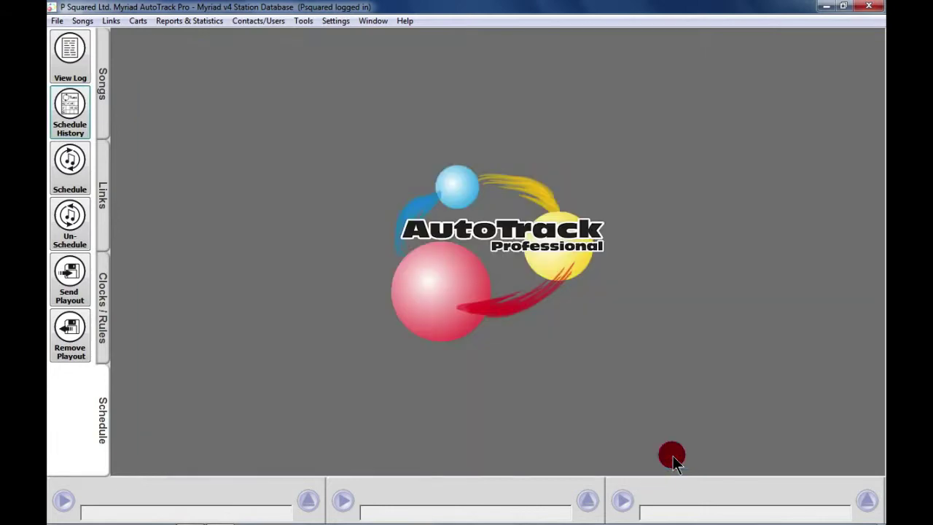
Step: Name the emptied category row 8 'Spice' and save the Song Categories
{"action": "left_click", "coordinate": [82, 22]}
{"action": "left_click", "coordinate": [88, 35]}
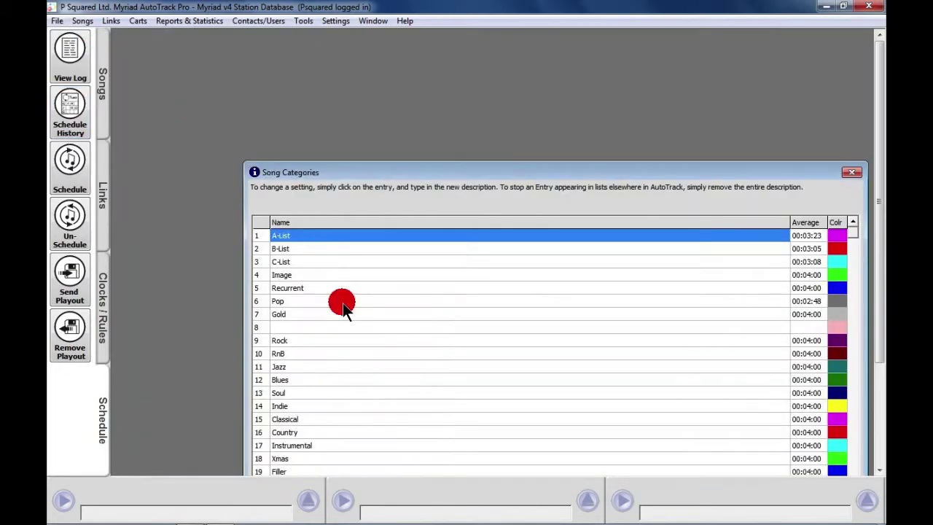
{"action": "left_click", "coordinate": [318, 327]}
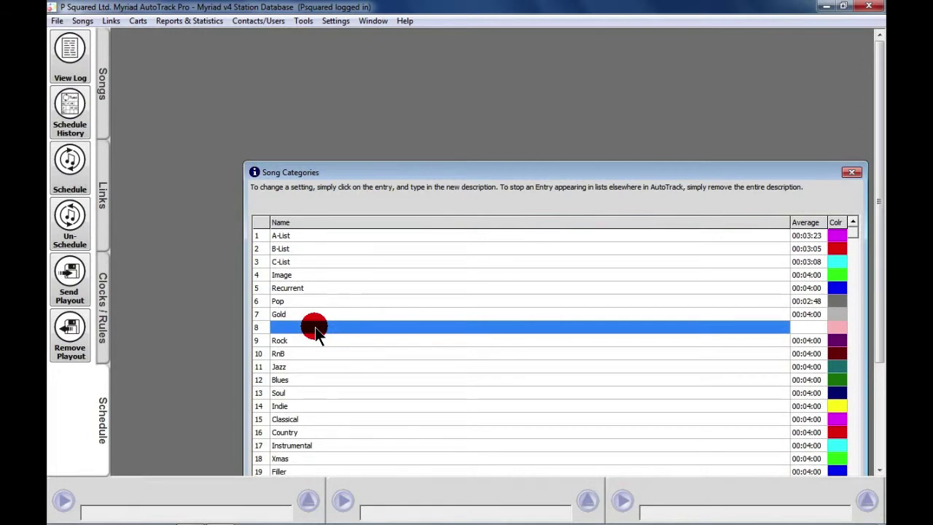
{"action": "left_click", "coordinate": [315, 327]}
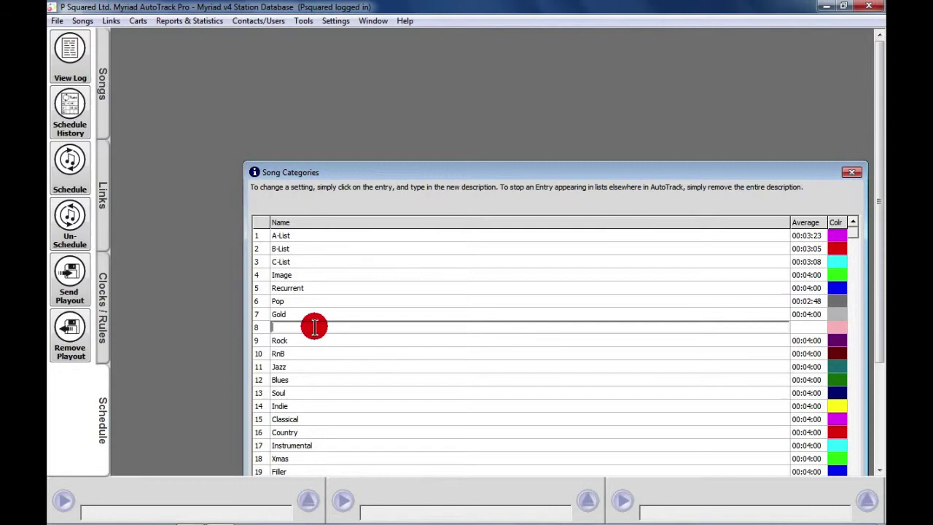
{"action": "type", "text": "Spice"}
{"action": "key", "text": "Return"}
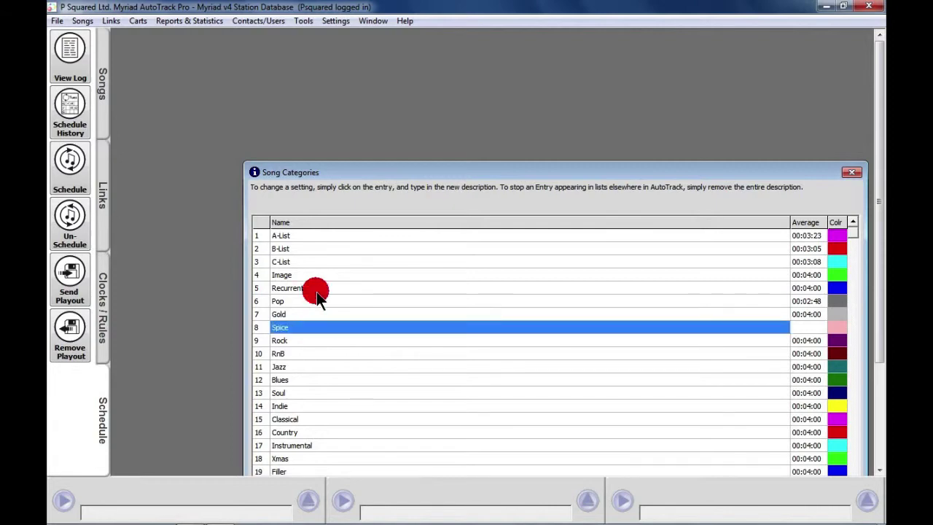
{"action": "left_click_drag", "start_coordinate": [321, 172], "coordinate": [260, 48]}
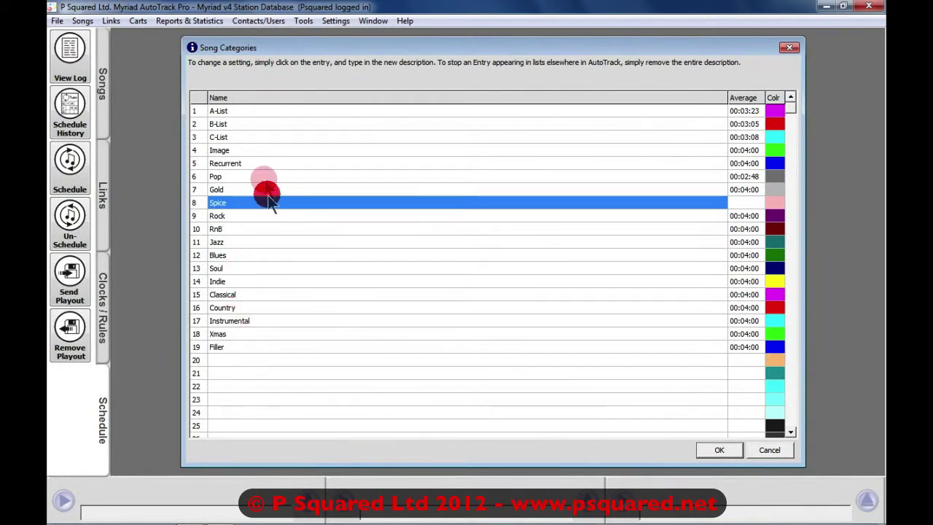
{"action": "left_click", "coordinate": [715, 448]}
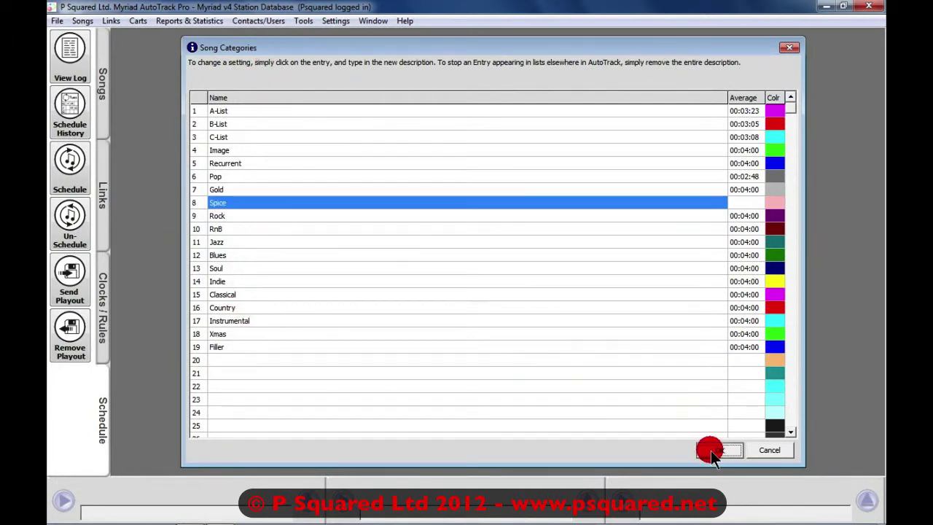
Step: Show the Link Categories list (Jingle, Sweeper, Dry Sweeper) with its OK and Cancel buttons visible
{"action": "left_click", "coordinate": [110, 21]}
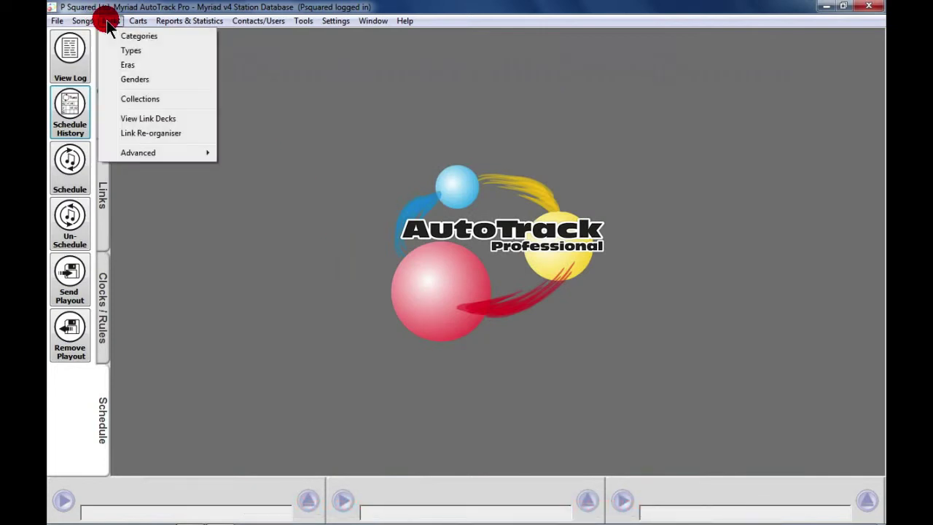
{"action": "left_click", "coordinate": [116, 35]}
{"action": "left_click_drag", "start_coordinate": [416, 188], "coordinate": [302, 42]}
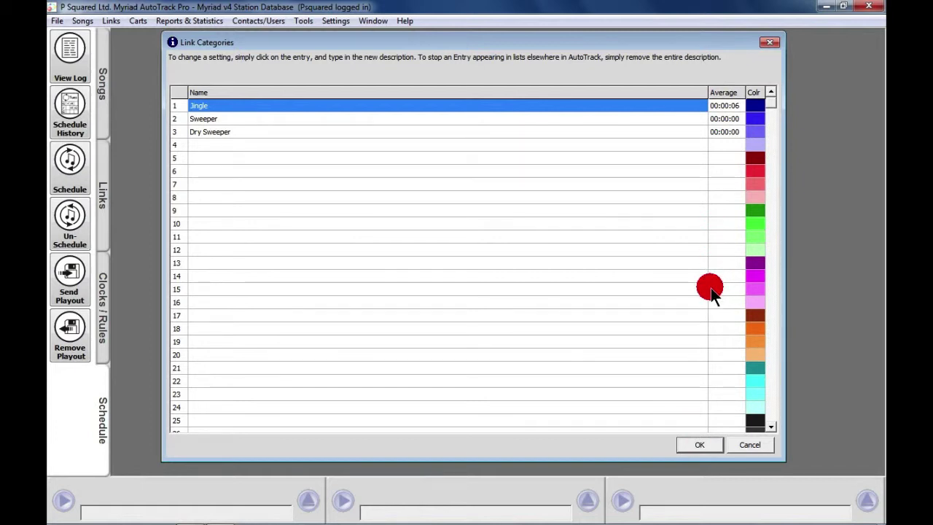
Step: Accept the link categories unchanged and bring up the empty Song Types list
{"action": "left_click", "coordinate": [696, 444]}
{"action": "left_click", "coordinate": [82, 20]}
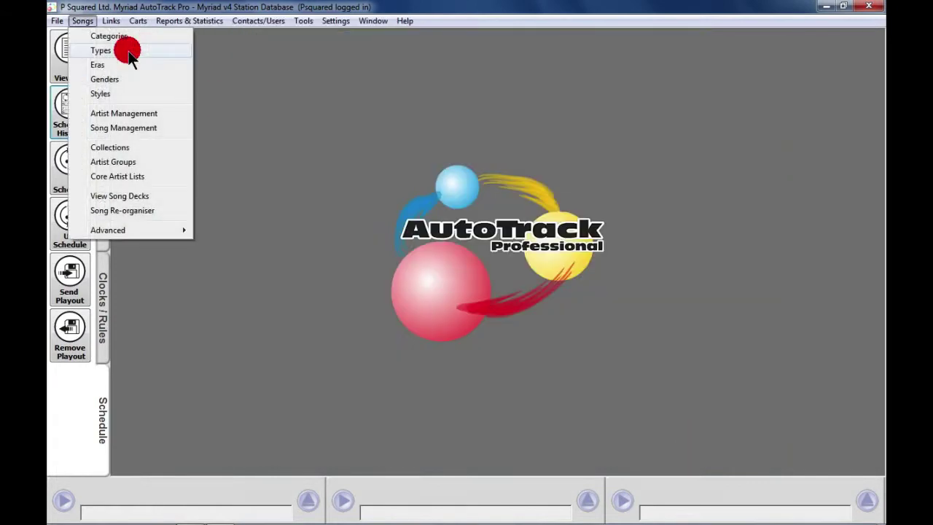
{"action": "left_click", "coordinate": [101, 50]}
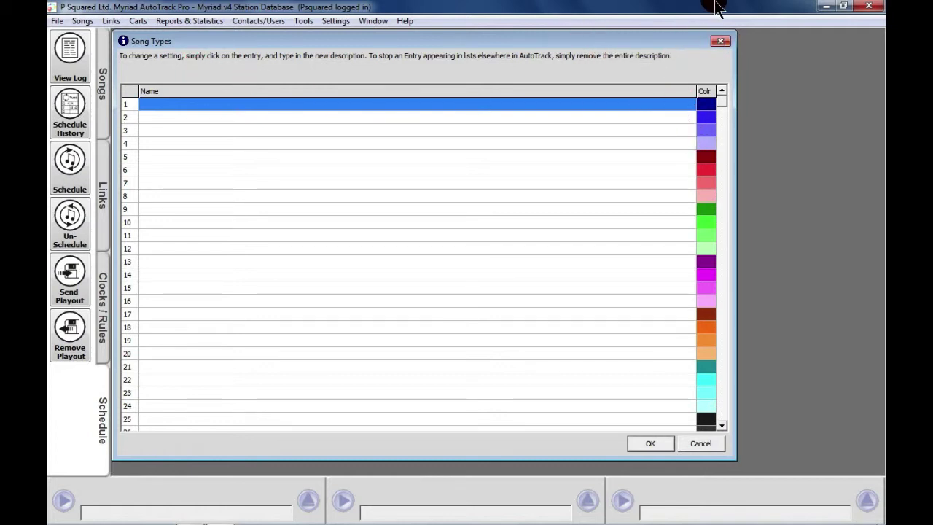
Step: Close Song Types, review the empty Song Eras grid, then close it
{"action": "left_click", "coordinate": [725, 42]}
{"action": "left_click", "coordinate": [82, 20]}
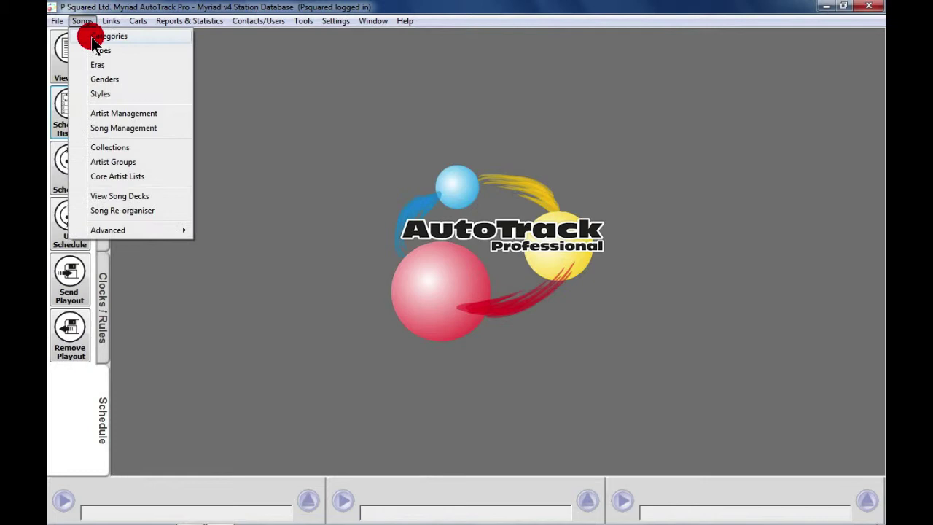
{"action": "left_click", "coordinate": [102, 65]}
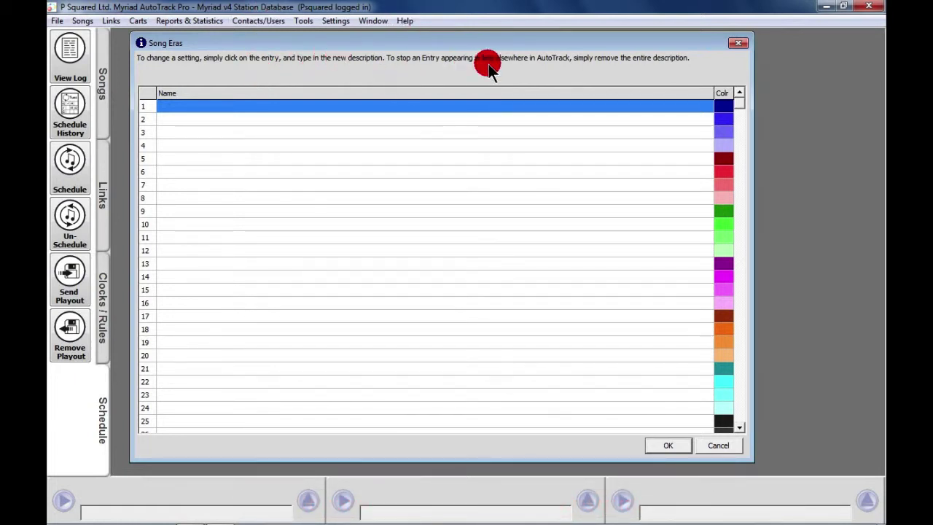
{"action": "left_click", "coordinate": [739, 42]}
{"action": "left_click", "coordinate": [85, 20]}
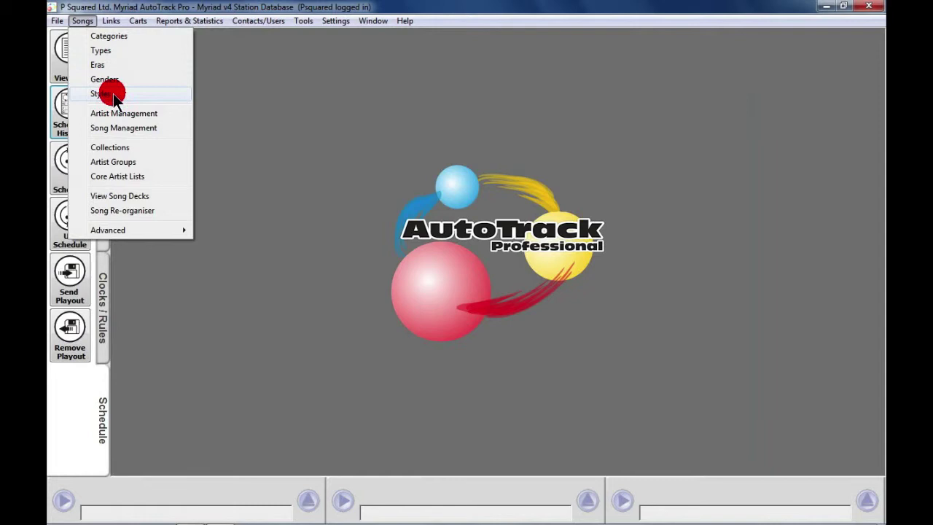
Step: Bring up the empty Song Styles list with its OK and Cancel buttons in view
{"action": "left_click", "coordinate": [113, 93]}
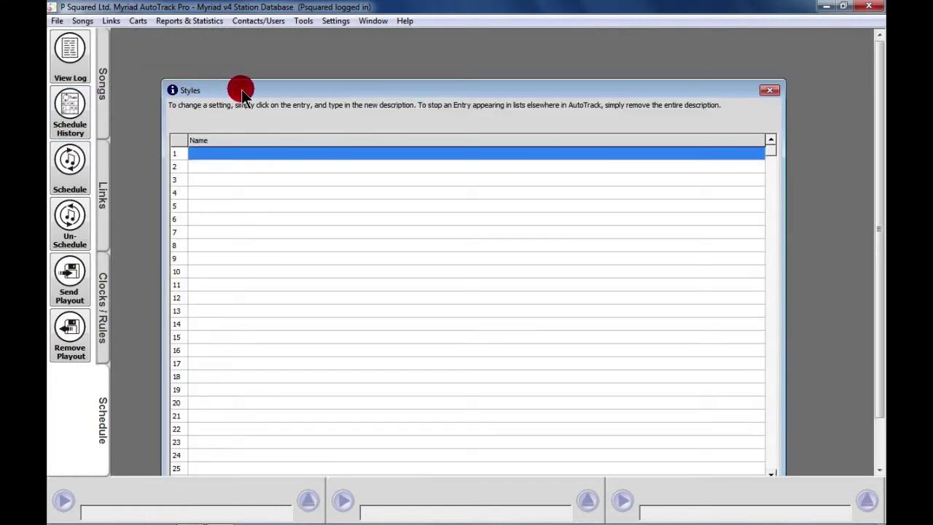
{"action": "left_click_drag", "start_coordinate": [241, 90], "coordinate": [223, 49]}
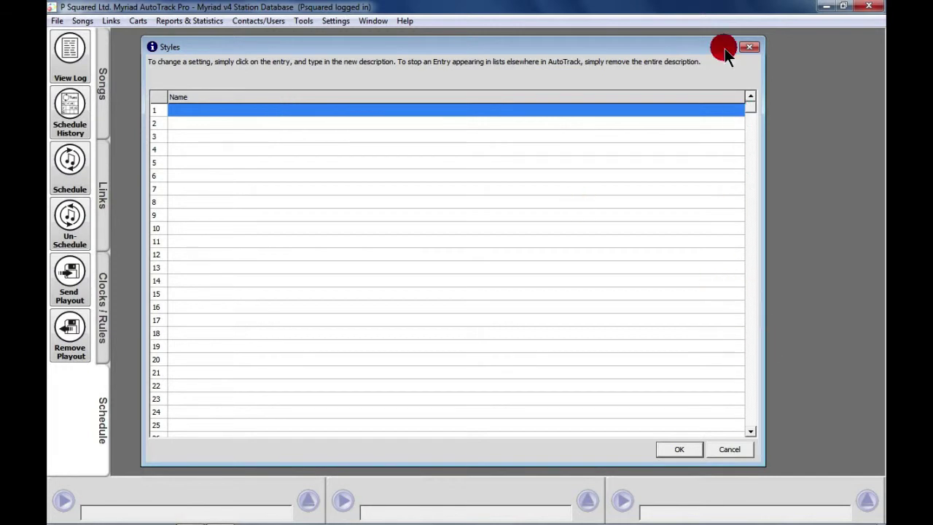
Step: Close Styles and go to the Characteristics page of AutoTrack Database Settings
{"action": "left_click", "coordinate": [750, 46]}
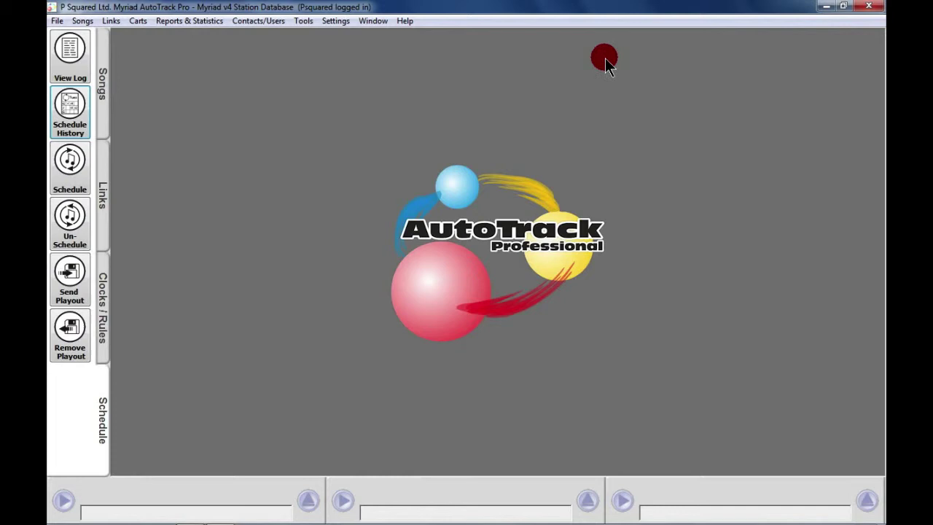
{"action": "left_click", "coordinate": [82, 21]}
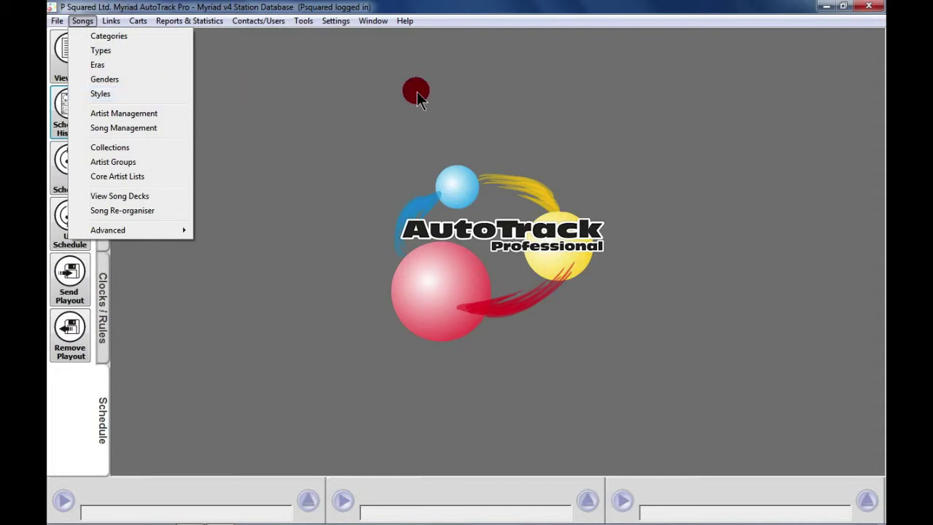
{"action": "left_click", "coordinate": [416, 97]}
{"action": "left_click", "coordinate": [337, 21]}
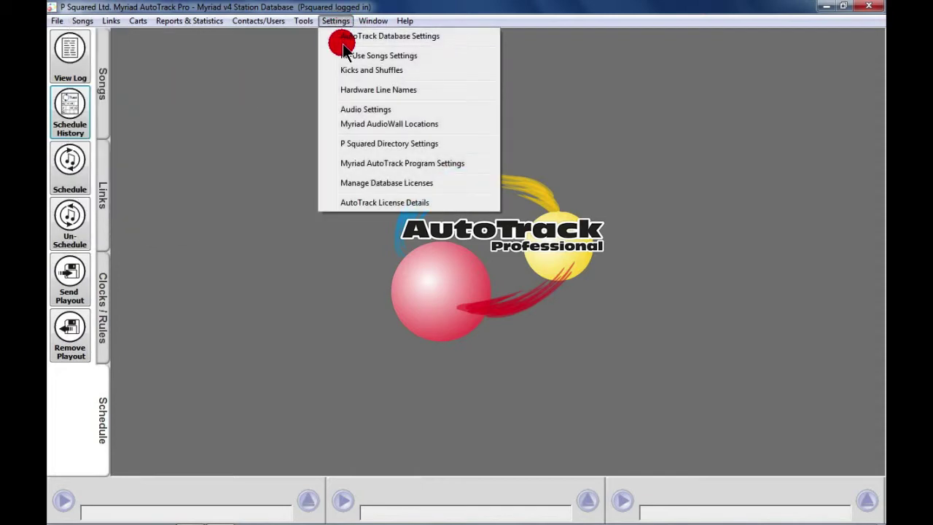
{"action": "left_click", "coordinate": [346, 36]}
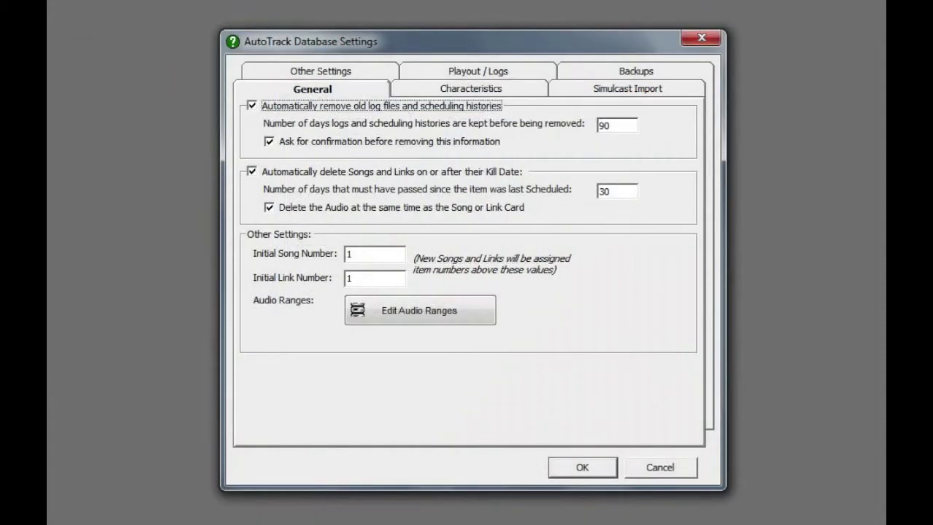
{"action": "left_click", "coordinate": [442, 96]}
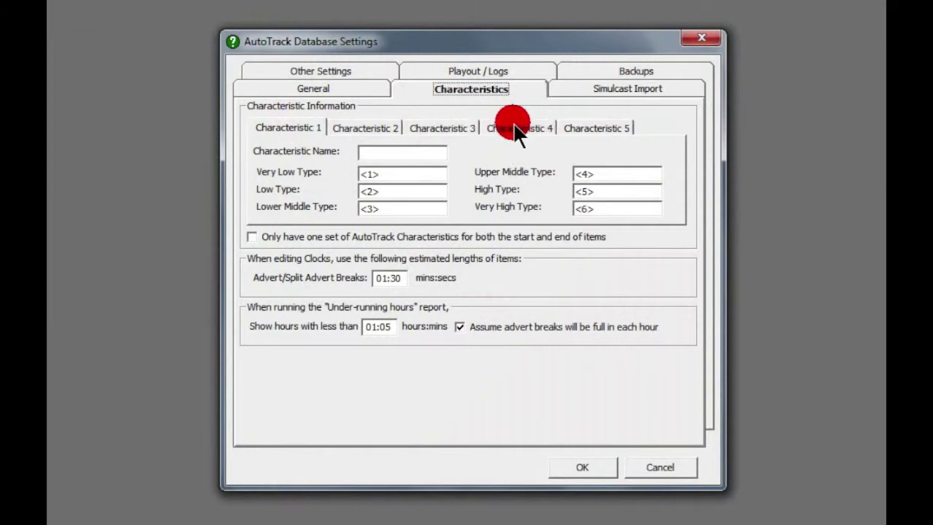
Step: Name Characteristic 1 'Tempo' with types '1- V Slow', '2 - Slow', '3 - Miedium'
{"action": "left_click", "coordinate": [410, 151]}
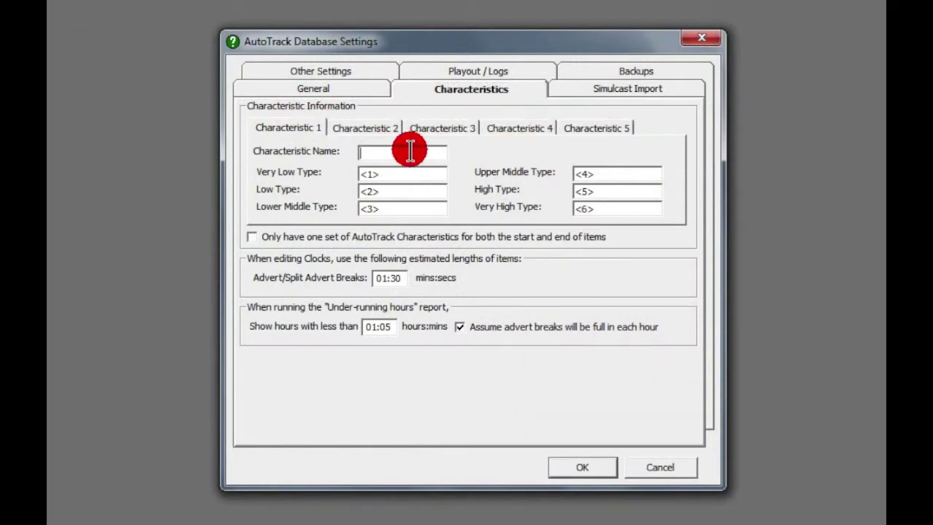
{"action": "type", "text": "Temp"}
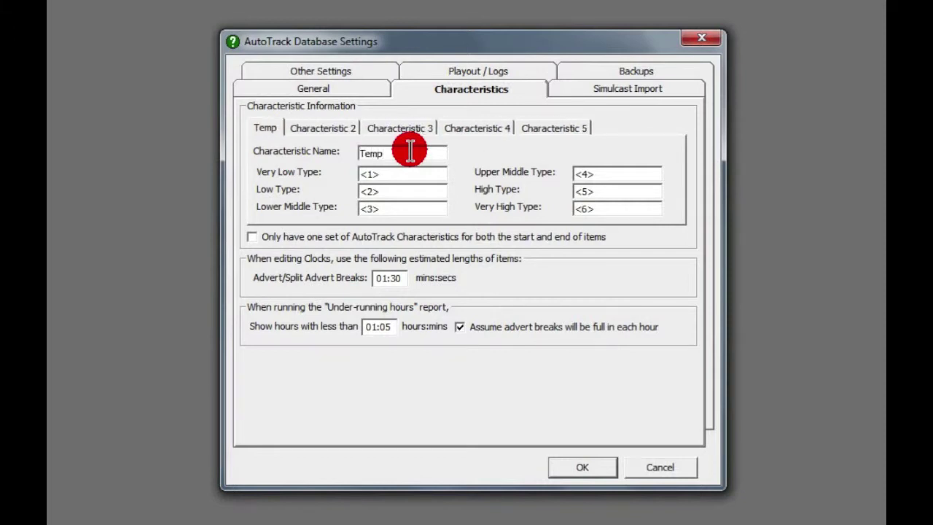
{"action": "type", "text": "o"}
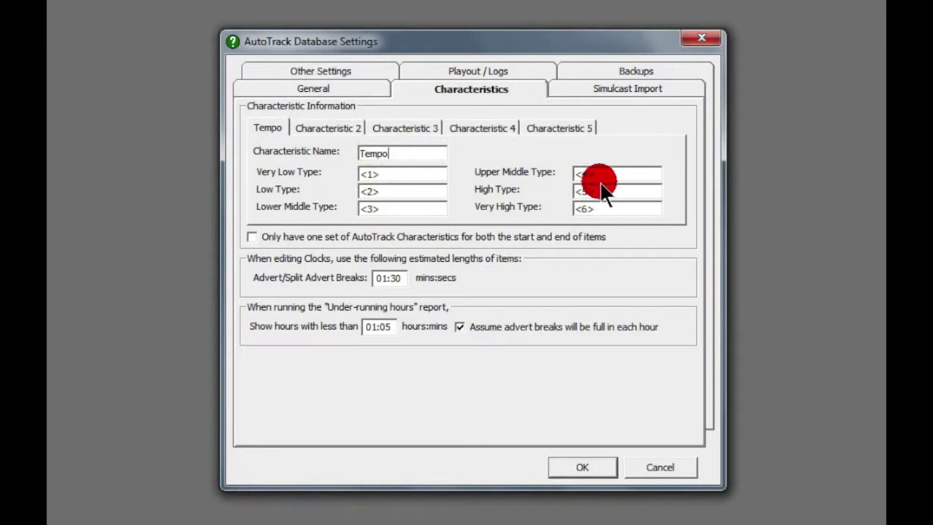
{"action": "double_click", "coordinate": [423, 177]}
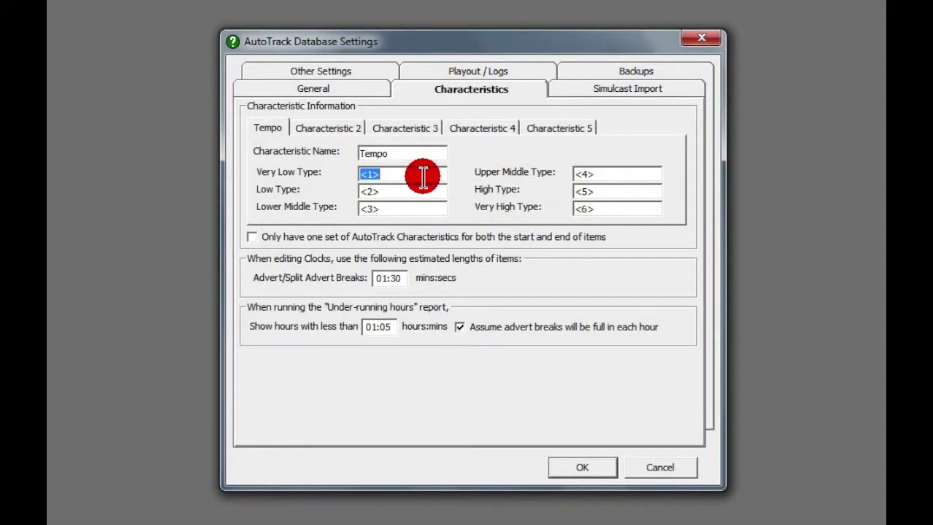
{"action": "type", "text": "1-"}
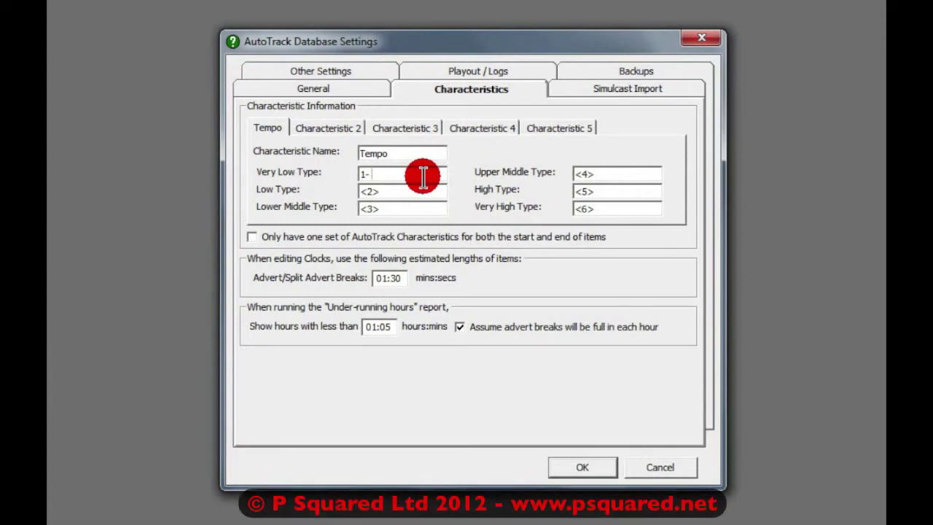
{"action": "type", "text": " V Slow"}
{"action": "key", "text": "Tab"}
{"action": "type", "text": "2 -"}
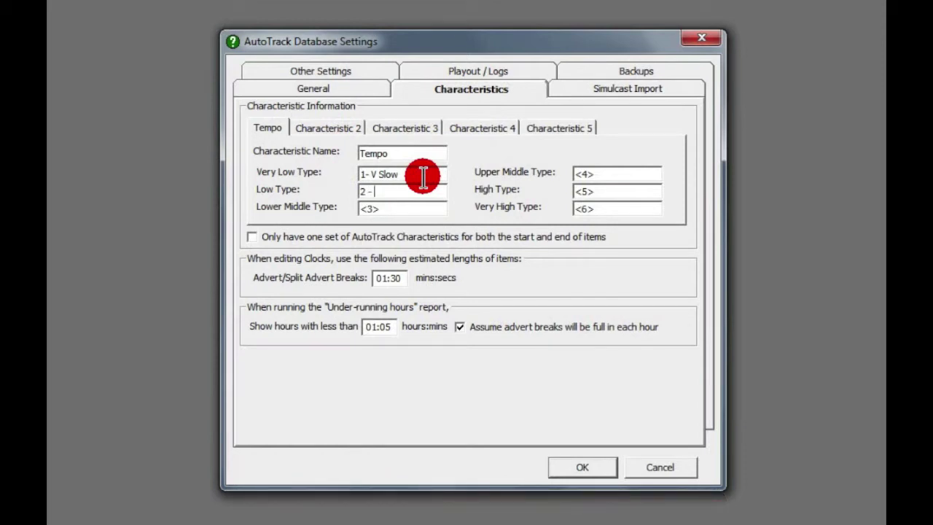
{"action": "type", "text": " Slow"}
{"action": "key", "text": "Tab"}
{"action": "type", "text": "3 - "}
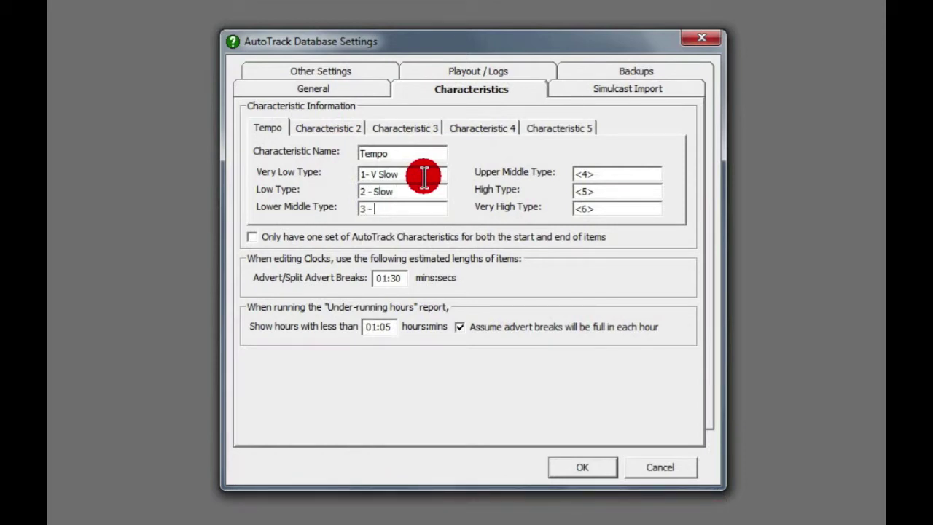
{"action": "type", "text": "Miedium"}
Step: Enter the remaining Tempo types '4 - Fast', '5 - Very Fast' and '6 - Manic'
{"action": "double_click", "coordinate": [611, 167]}
{"action": "type", "text": "4 - "}
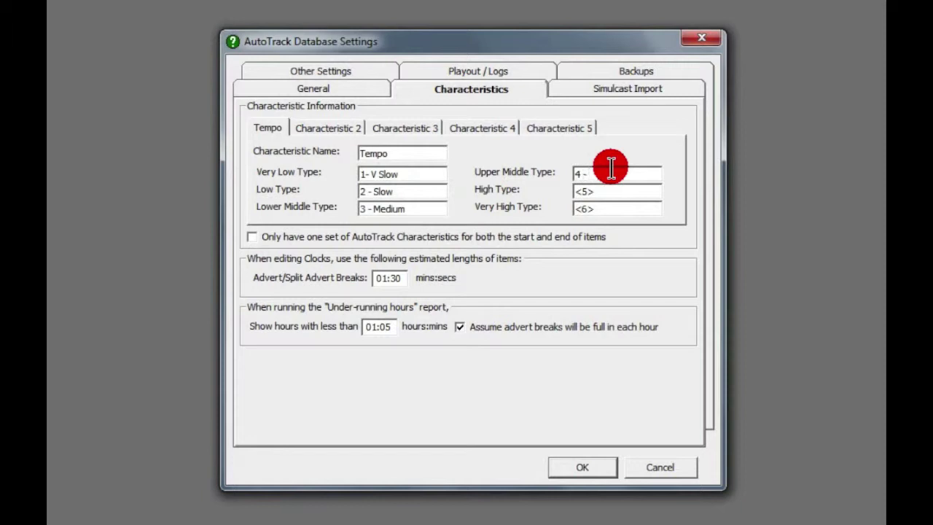
{"action": "type", "text": "Fast"}
{"action": "key", "text": "Tab"}
{"action": "type", "text": "5 - Very Fast"}
{"action": "key", "text": "Tab"}
{"action": "type", "text": "6 - Manic"}
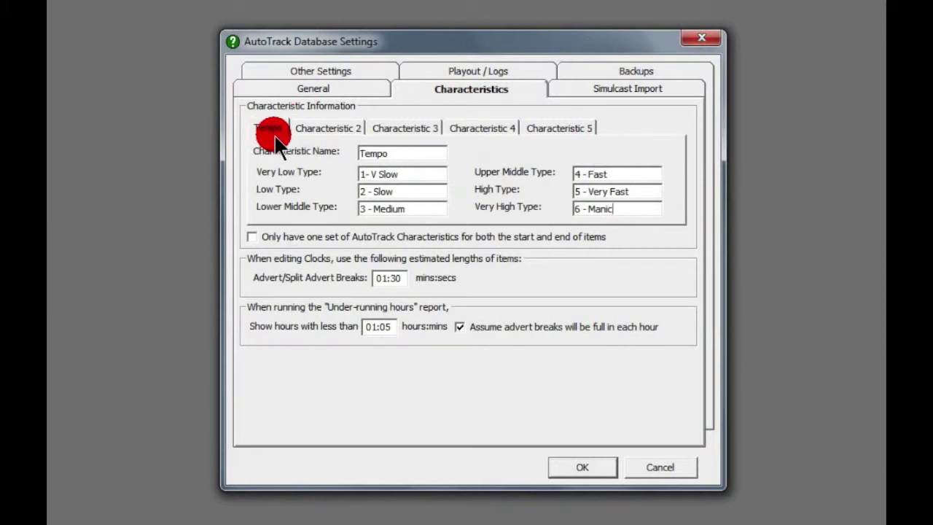
Step: Name Characteristic 2 'Mood' with types Depressing, Sad and Mellow
{"action": "left_click", "coordinate": [329, 131]}
{"action": "left_click", "coordinate": [382, 150]}
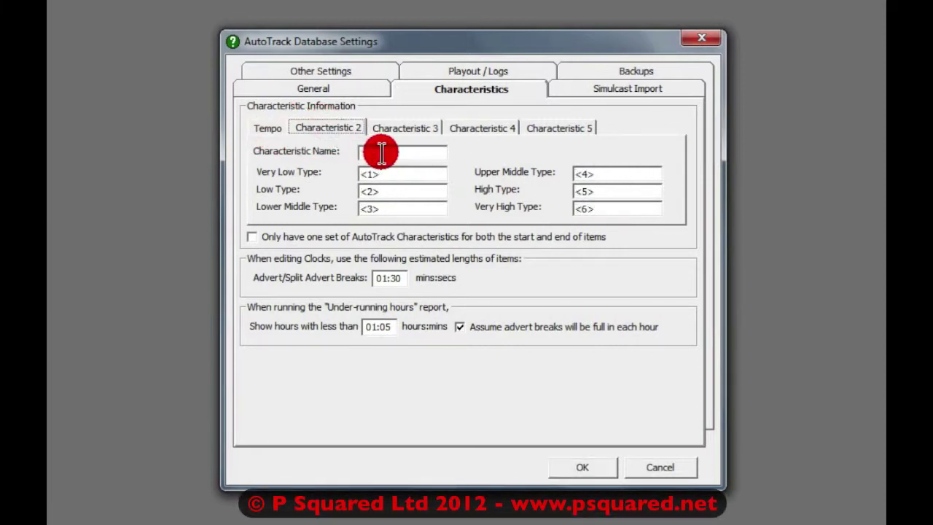
{"action": "type", "text": "Mood"}
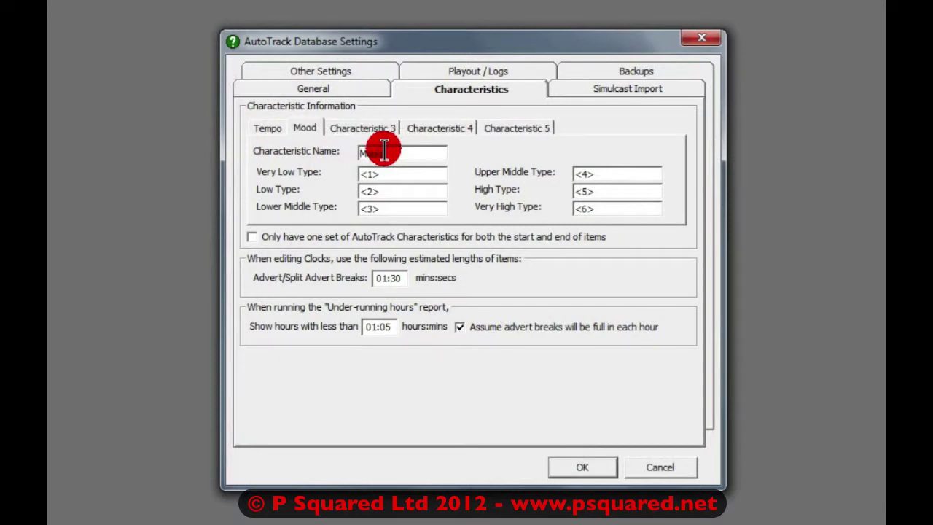
{"action": "key", "text": "Tab"}
{"action": "type", "text": "Depress"}
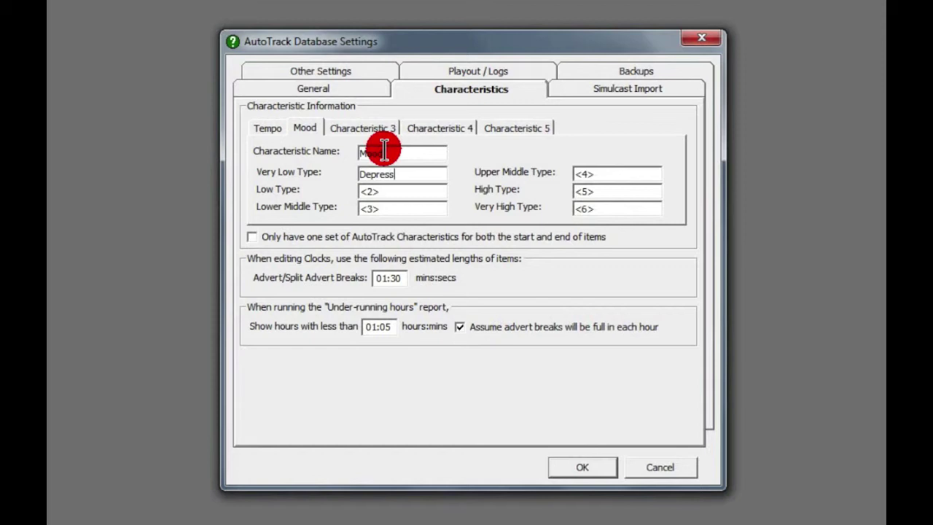
{"action": "type", "text": "ing"}
{"action": "key", "text": "Tab"}
{"action": "type", "text": "Sad"}
{"action": "key", "text": "Tab"}
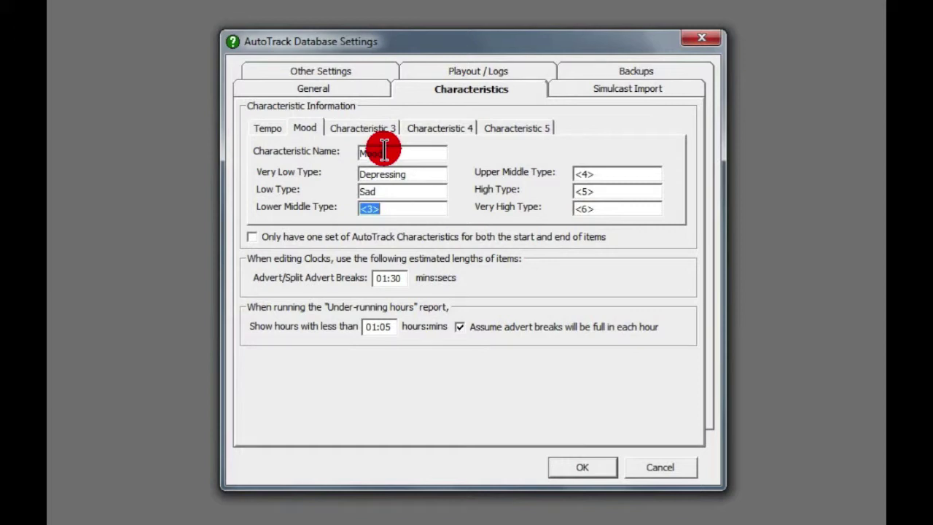
{"action": "type", "text": "Mello"}
{"action": "key", "text": "Tab"}
{"action": "key", "text": "shift+Tab"}
{"action": "key", "text": "End"}
{"action": "type", "text": "w"}
{"action": "key", "text": "Tab"}
Step: Enter the remaining Mood types Ok, Happy and Bonkers
{"action": "type", "text": "Ok"}
{"action": "key", "text": "Tab"}
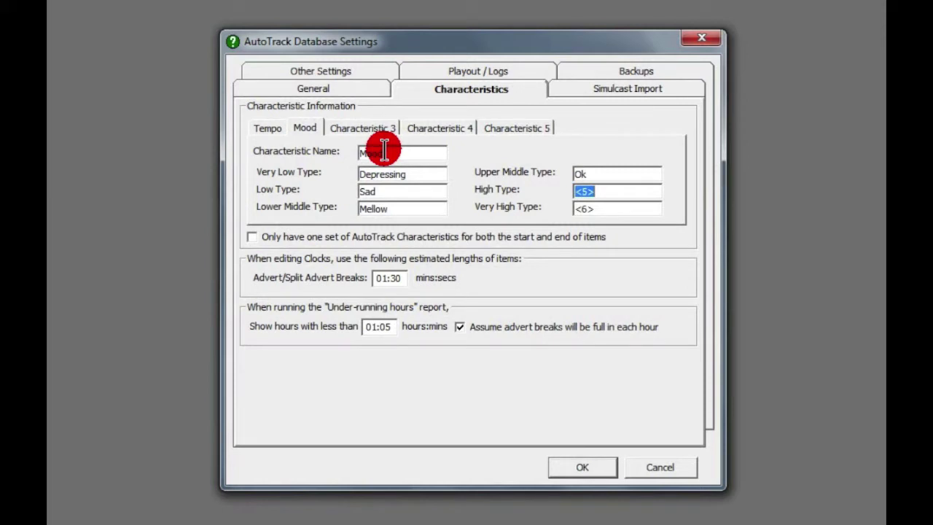
{"action": "type", "text": "Happy"}
{"action": "key", "text": "Tab"}
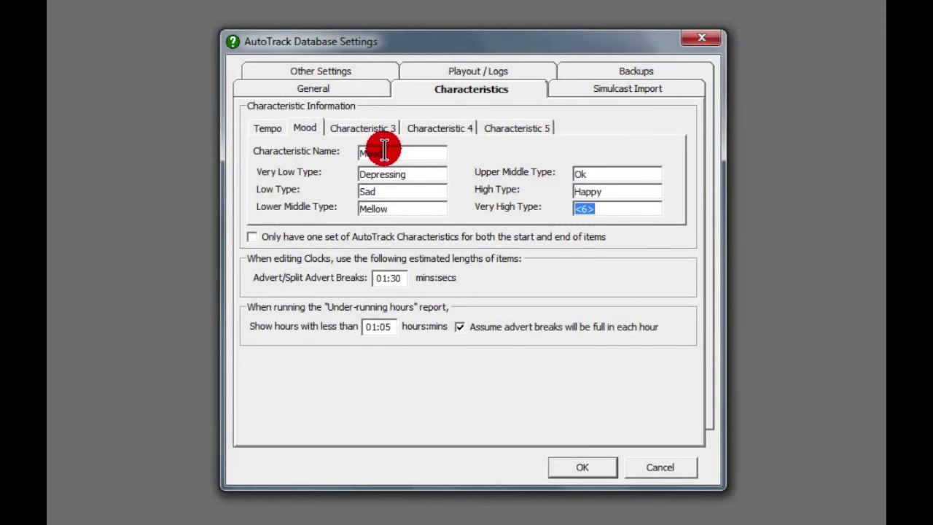
{"action": "type", "text": "Excitable"}
{"action": "key", "text": "BackSpace"}
{"action": "key", "text": "BackSpace"}
{"action": "key", "text": "BackSpace"}
{"action": "key", "text": "BackSpace"}
{"action": "key", "text": "BackSpace"}
{"action": "key", "text": "BackSpace"}
{"action": "key", "text": "BackSpace"}
{"action": "key", "text": "BackSpace"}
{"action": "key", "text": "BackSpace"}
{"action": "type", "text": "Binker"}
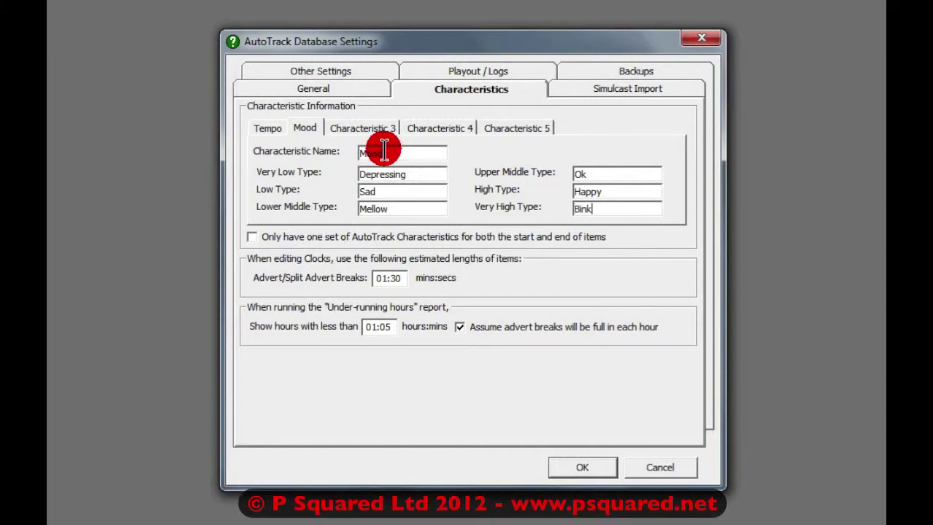
{"action": "key", "text": "BackSpace"}
{"action": "key", "text": "BackSpace"}
{"action": "key", "text": "BackSpace"}
{"action": "key", "text": "BackSpace"}
{"action": "key", "text": "BackSpace"}
{"action": "key", "text": "BackSpace"}
{"action": "type", "text": "Bonkers"}
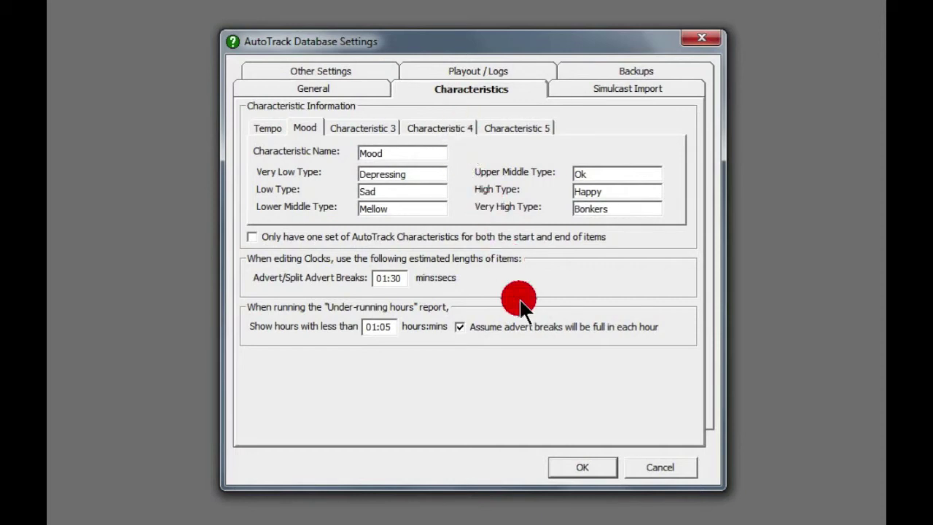
Step: Confirm the database settings with OK and show the Links options
{"action": "left_click", "coordinate": [568, 468]}
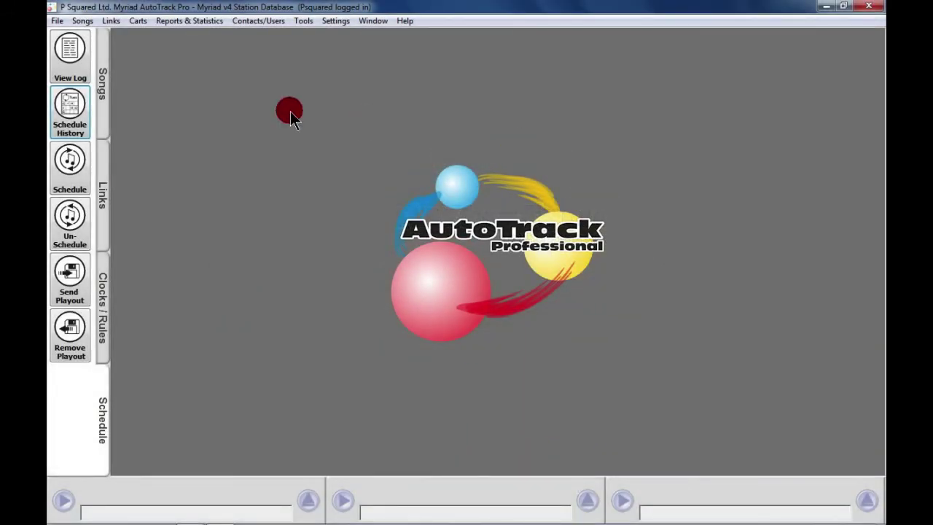
{"action": "left_click", "coordinate": [111, 20]}
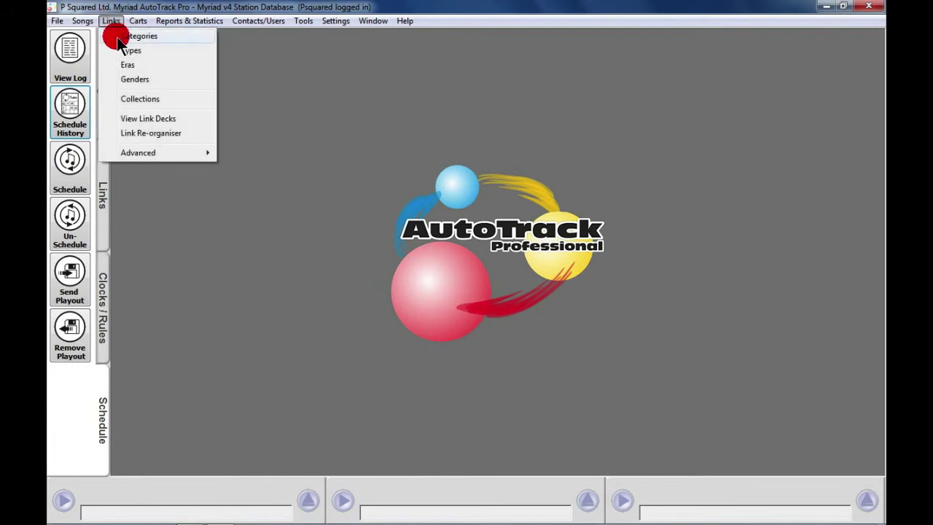